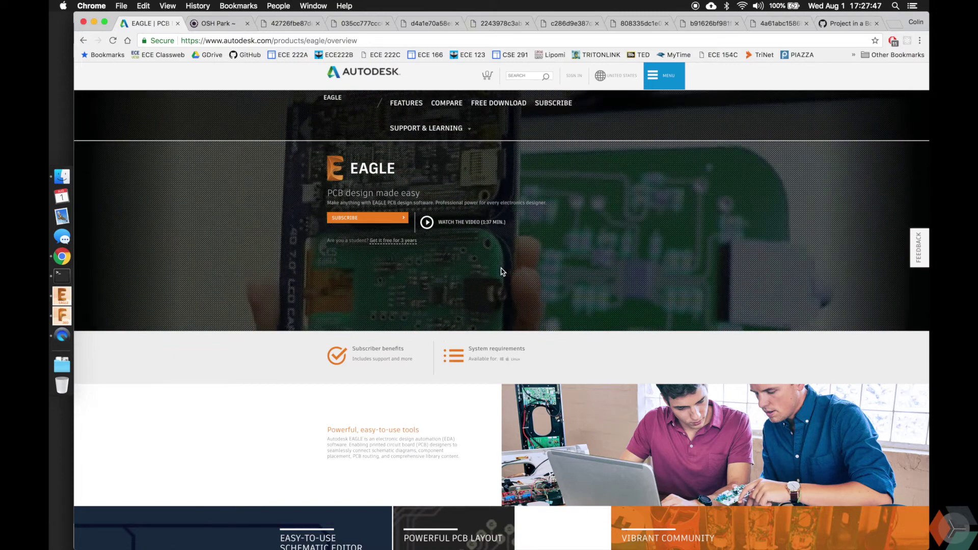
Scroll down to the EAGLE Free, Standard and Premium comparison showing $100.00/year subscriptions.
{"action": "scroll", "coordinate": [503, 271], "scroll_direction": "down", "scroll_amount": 1}
{"action": "scroll", "coordinate": [502, 271], "scroll_direction": "up", "scroll_amount": 1}
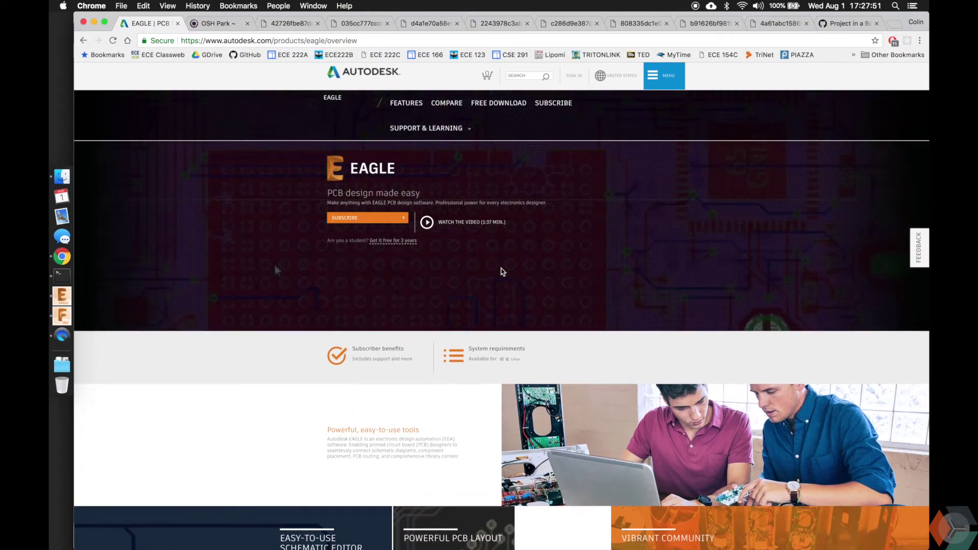
{"action": "scroll", "coordinate": [503, 271], "scroll_direction": "down", "scroll_amount": 2}
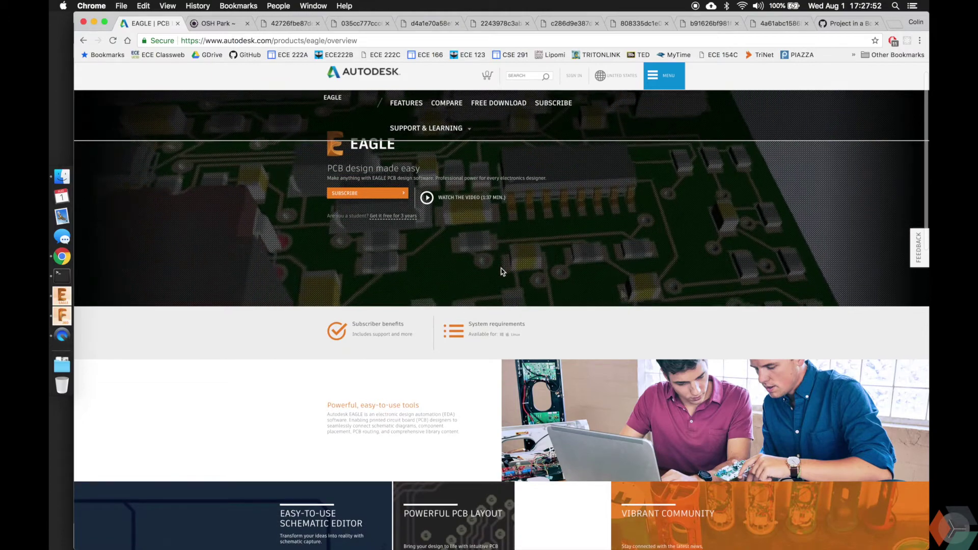
{"action": "scroll", "coordinate": [503, 272], "scroll_direction": "down", "scroll_amount": 1}
{"action": "scroll", "coordinate": [502, 272], "scroll_direction": "down", "scroll_amount": 1}
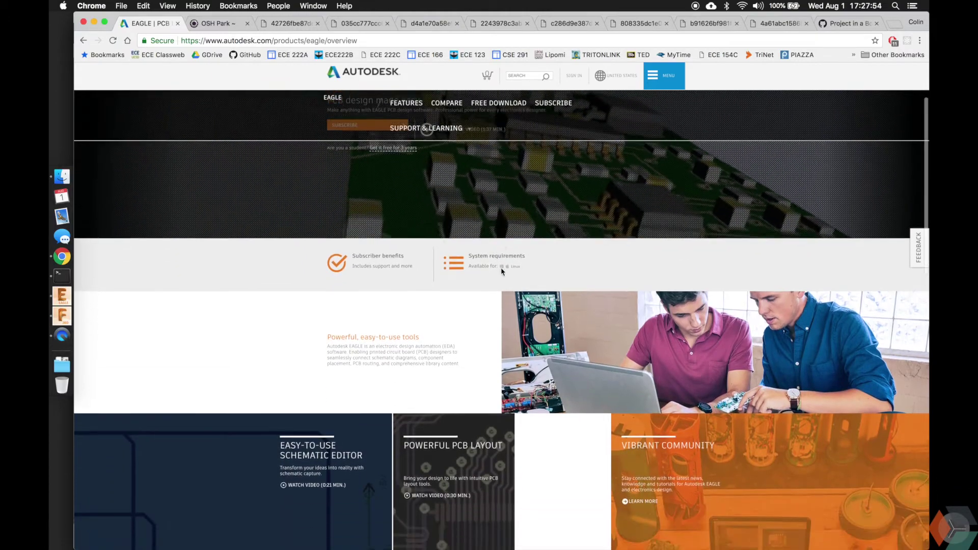
{"action": "scroll", "coordinate": [502, 272], "scroll_direction": "down", "scroll_amount": 10}
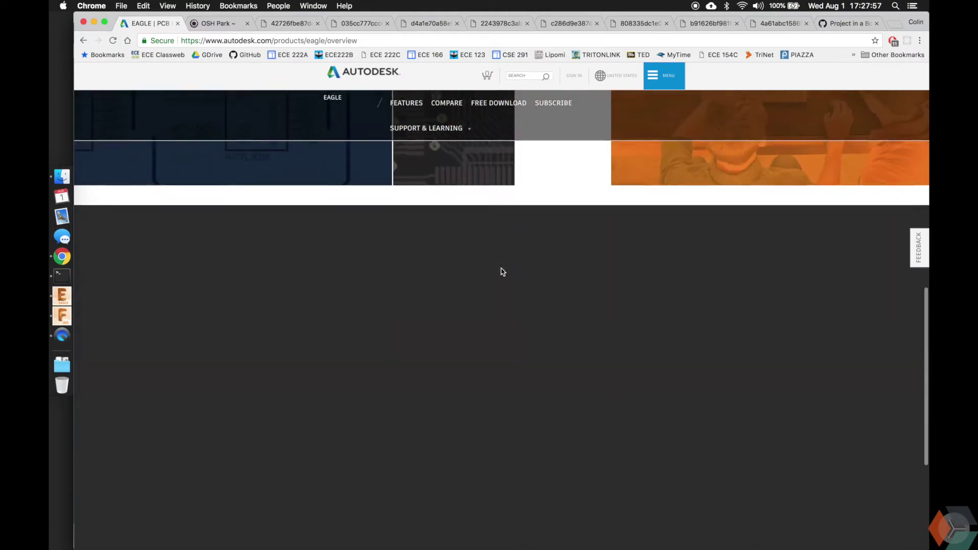
{"action": "scroll", "coordinate": [502, 273], "scroll_direction": "down", "scroll_amount": 1}
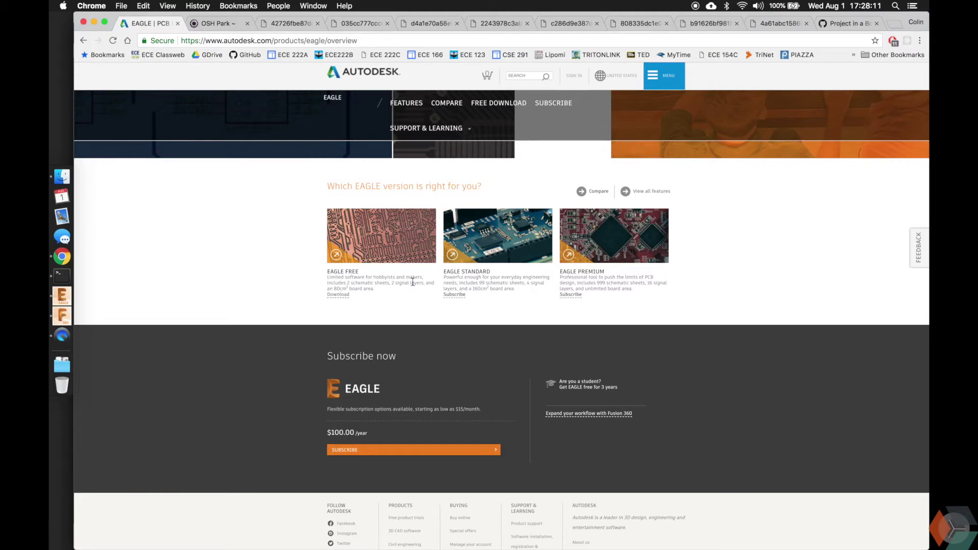
{"action": "left_click_drag", "start_coordinate": [346, 283], "coordinate": [372, 283]}
{"action": "left_click", "coordinate": [400, 292]}
{"action": "left_click_drag", "start_coordinate": [334, 288], "coordinate": [341, 288]}
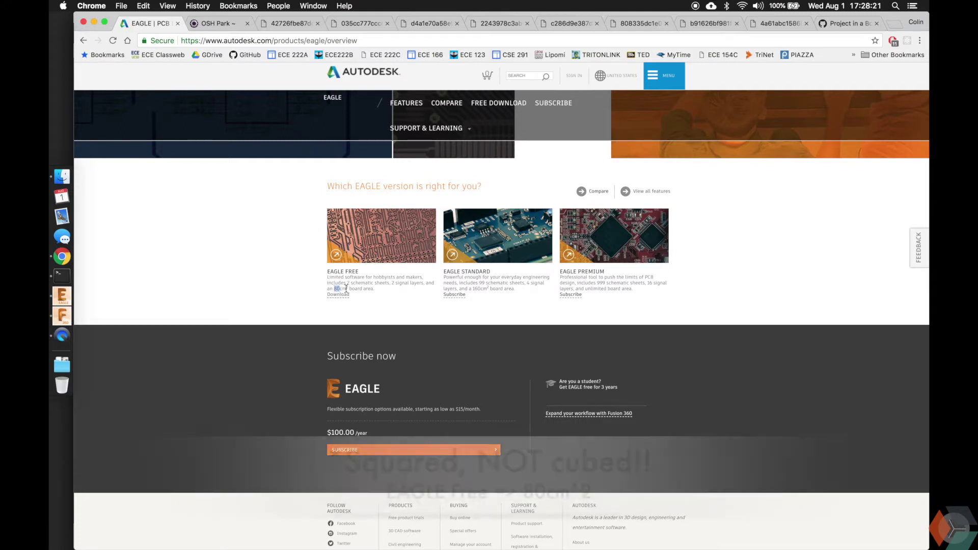
{"action": "left_click", "coordinate": [395, 292]}
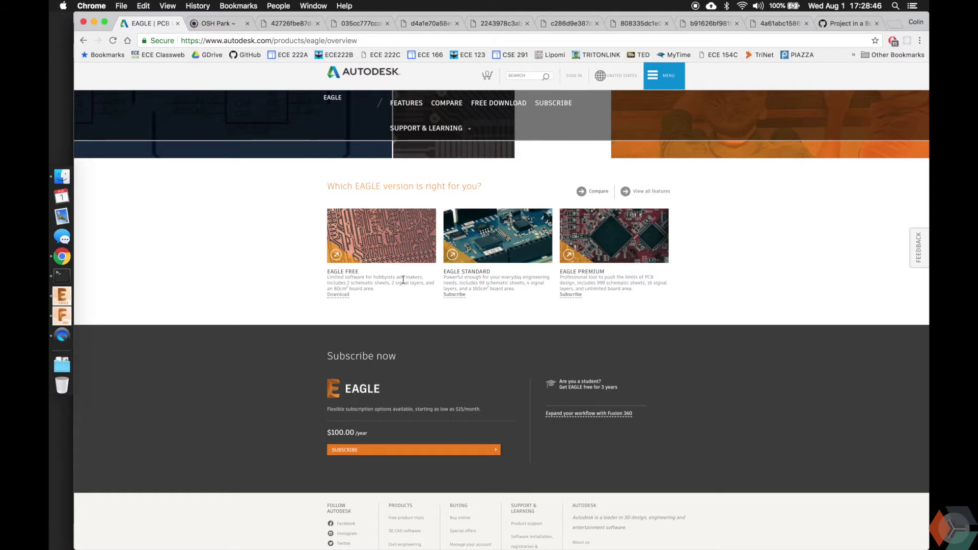
{"action": "left_click_drag", "start_coordinate": [544, 283], "coordinate": [523, 282]}
{"action": "left_click", "coordinate": [513, 299]}
{"action": "scroll", "coordinate": [513, 299], "scroll_direction": "down", "scroll_amount": 1}
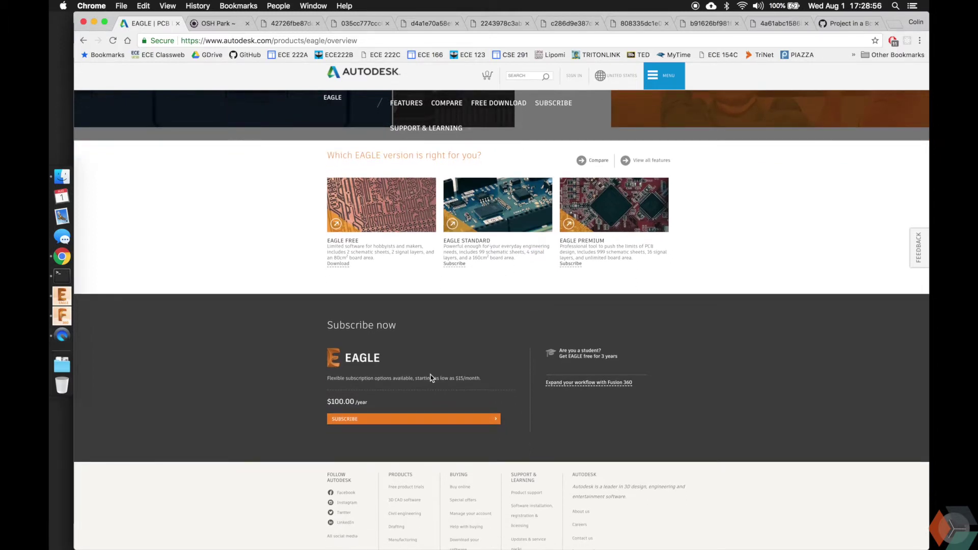
{"action": "left_click_drag", "start_coordinate": [328, 378], "coordinate": [474, 377]}
{"action": "left_click", "coordinate": [366, 401]}
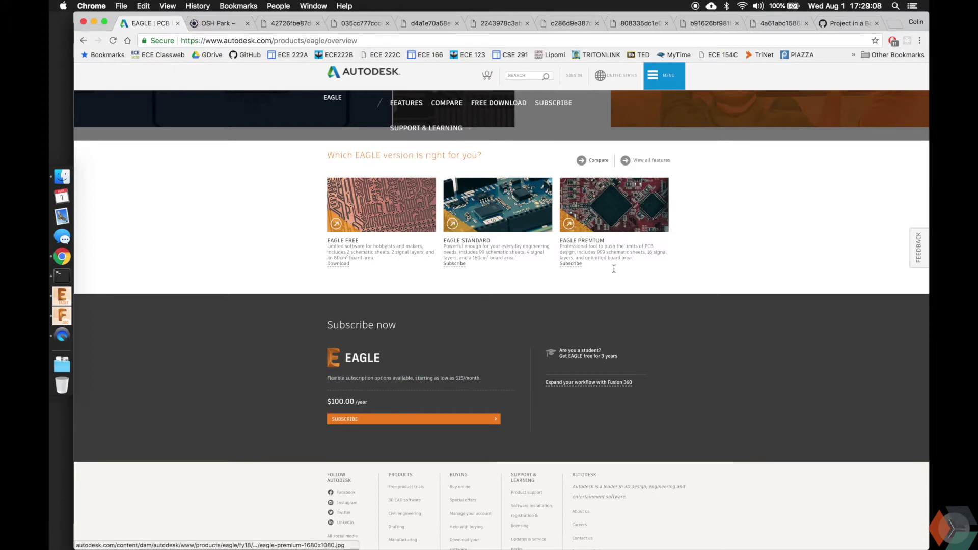
{"action": "left_click_drag", "start_coordinate": [642, 389], "coordinate": [644, 361]}
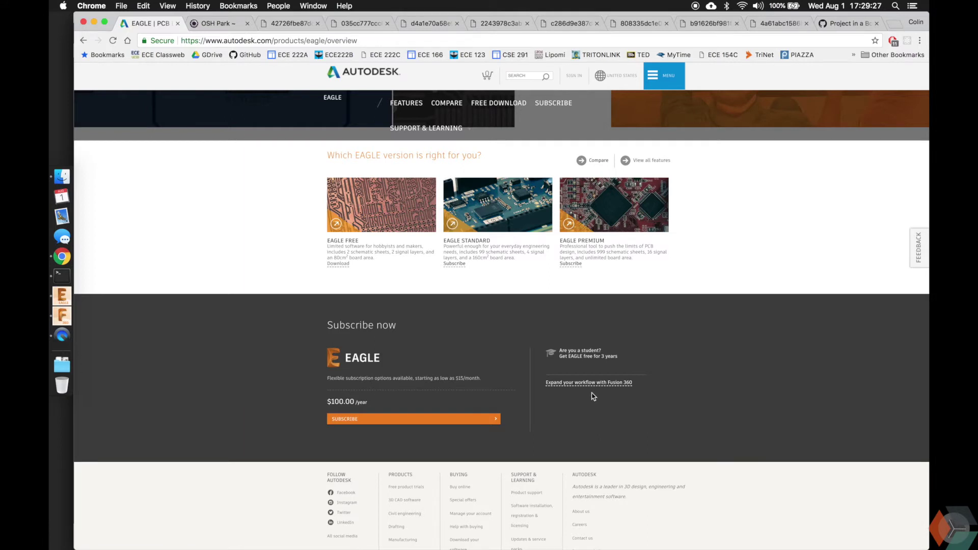
{"action": "scroll", "coordinate": [588, 362], "scroll_direction": "up", "scroll_amount": 1}
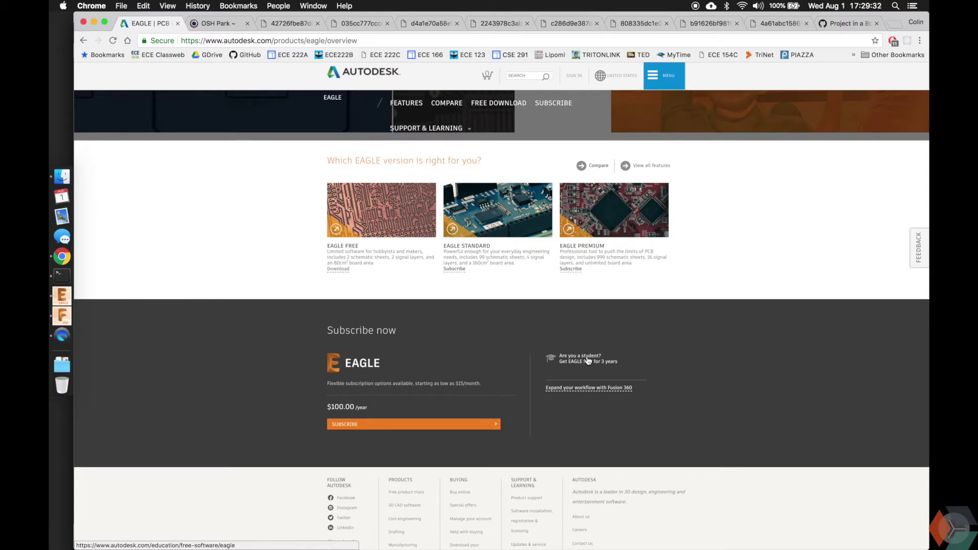
Highlight the Fusion 360 workflow text, deselect it, and scroll back up the overview page.
{"action": "left_click_drag", "start_coordinate": [543, 392], "coordinate": [635, 393]}
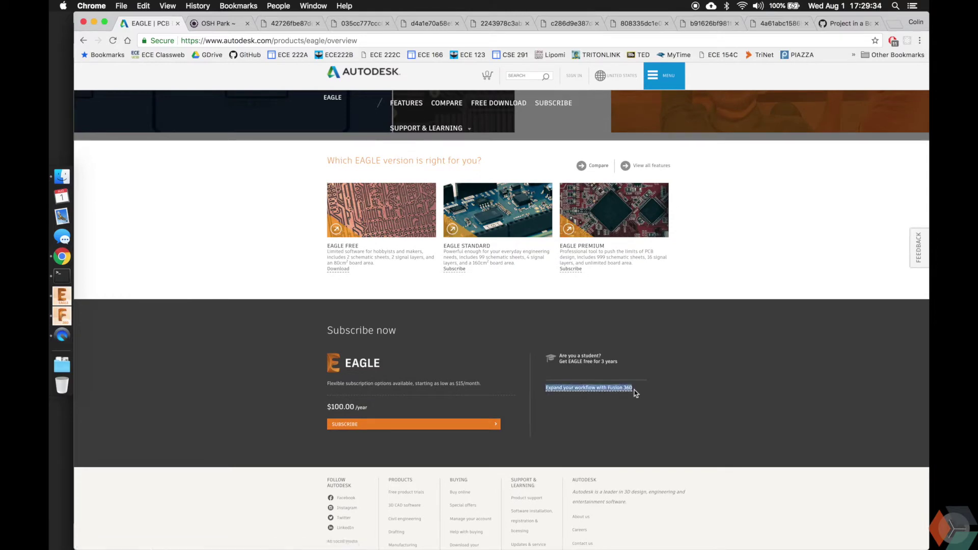
{"action": "left_click", "coordinate": [586, 413]}
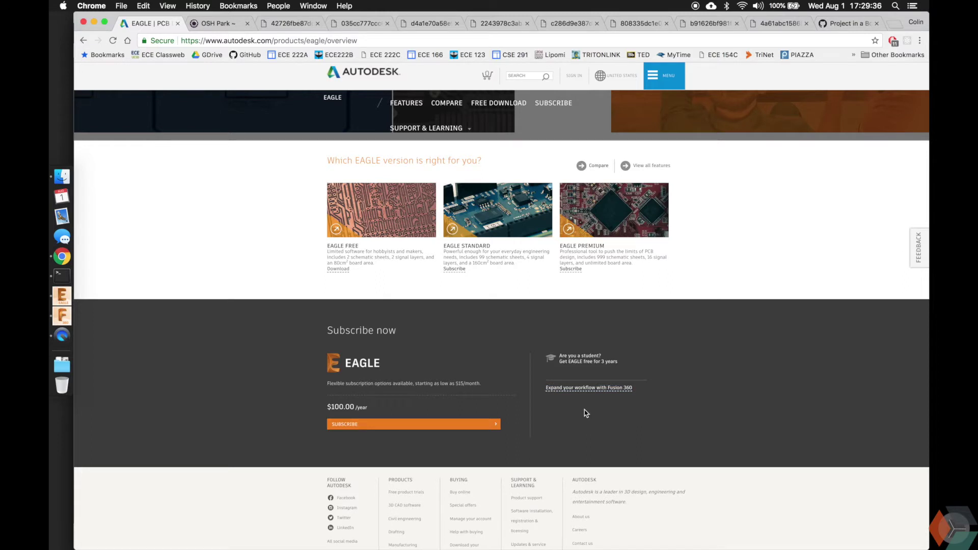
{"action": "scroll", "coordinate": [586, 413], "scroll_direction": "up", "scroll_amount": 1}
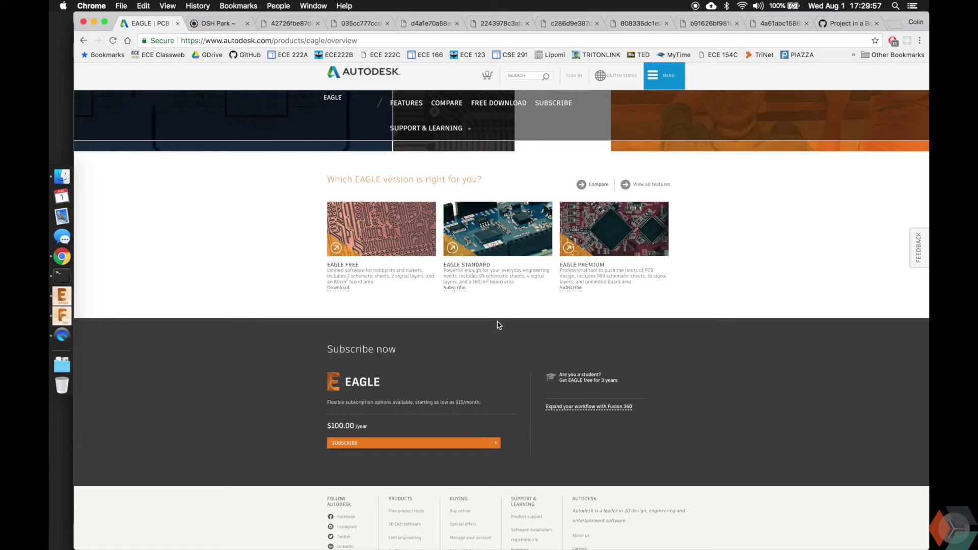
{"action": "scroll", "coordinate": [498, 325], "scroll_direction": "up", "scroll_amount": 10}
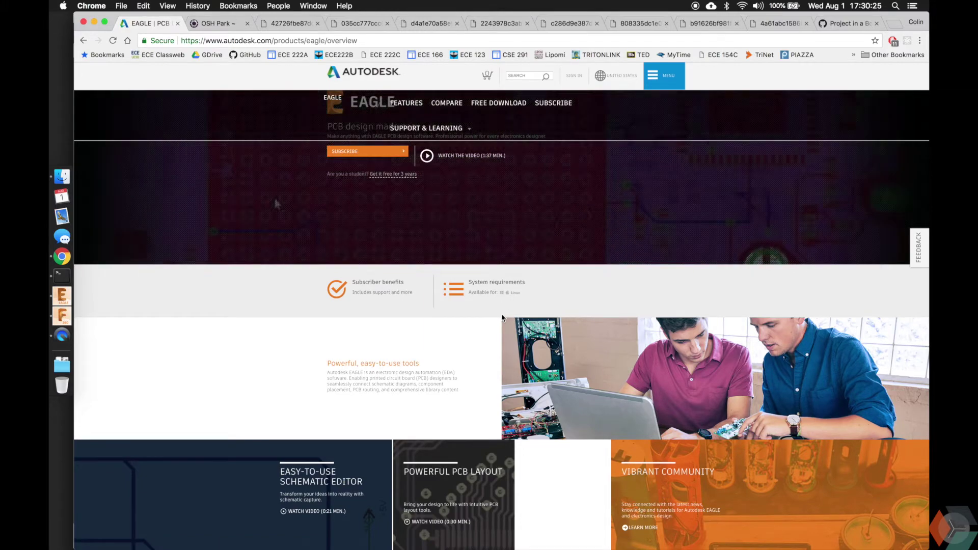
{"action": "scroll", "coordinate": [502, 318], "scroll_direction": "down", "scroll_amount": 1}
Switch to the OSH Park tab showing its board-file upload area.
{"action": "key", "text": "ctrl+Tab"}
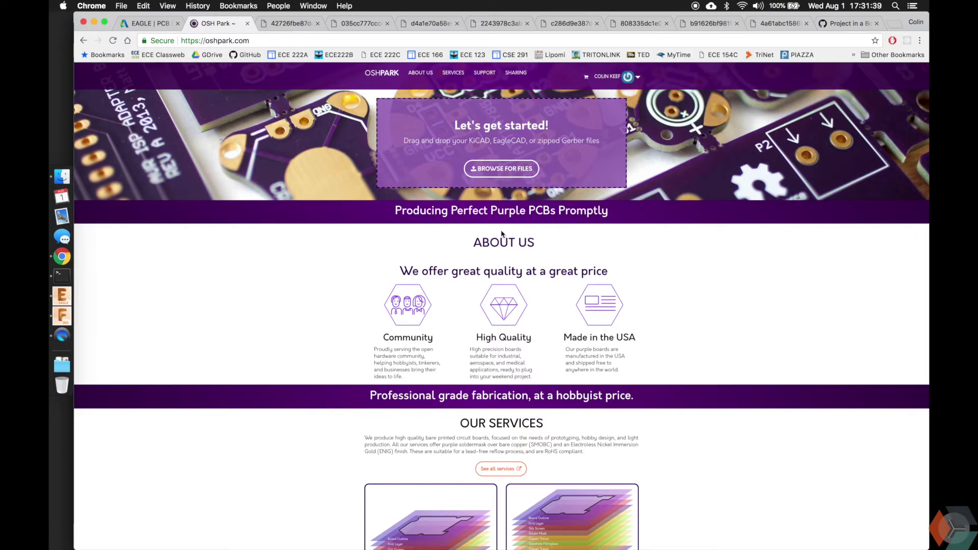
Close the BT RC Car vehicle board's top and bottom renders and the remote's top-side render.
{"action": "key", "text": "ctrl+Tab"}
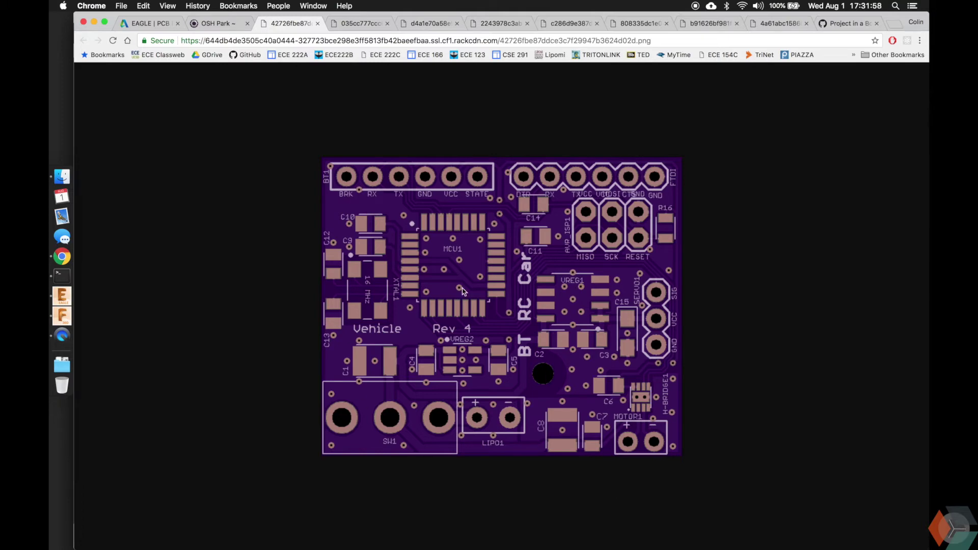
{"action": "key", "text": "super+w"}
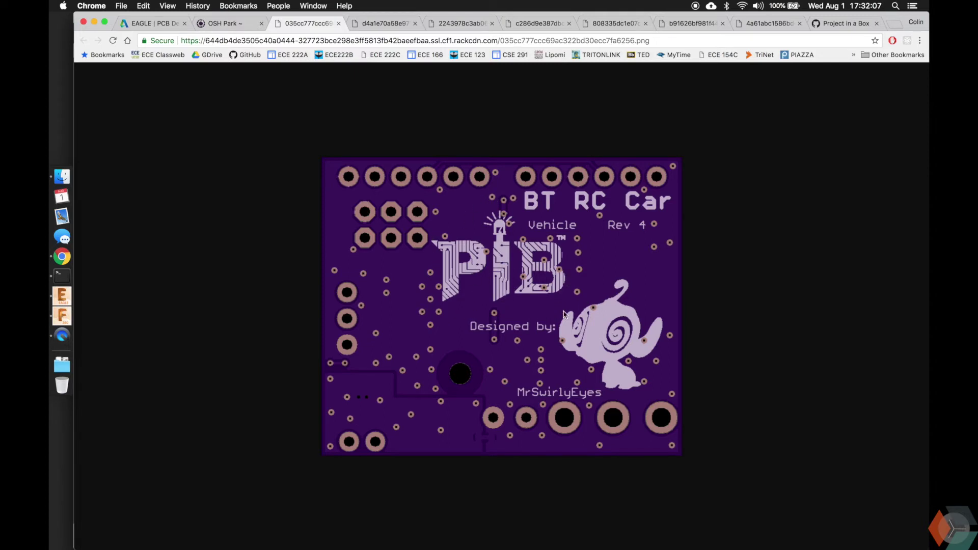
{"action": "key", "text": "super+w"}
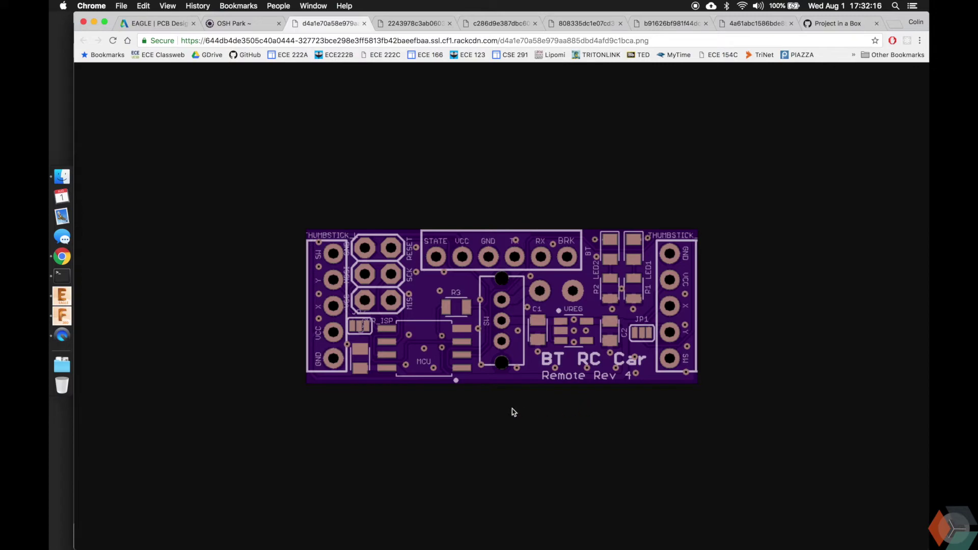
{"action": "key", "text": "super+w"}
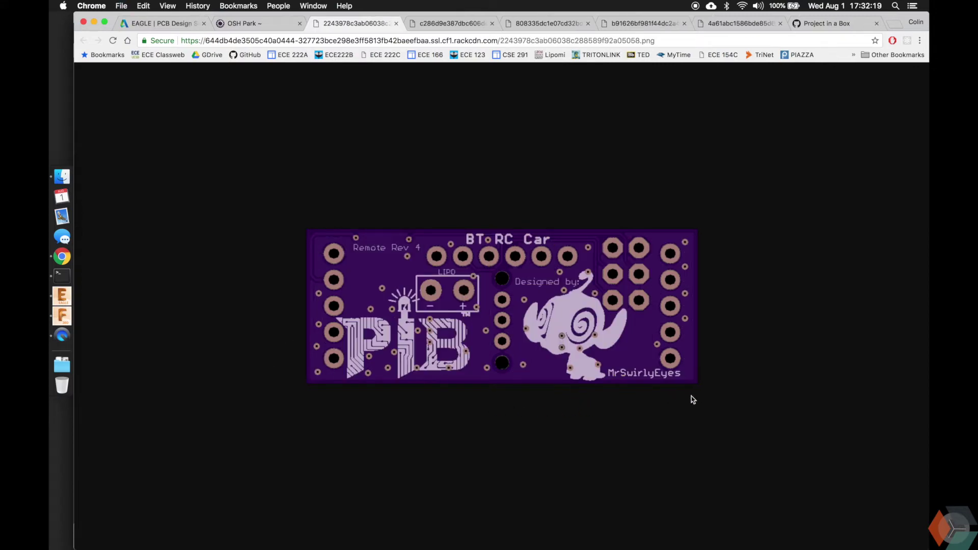
Close the remote board renders, briefly reopen two, then close them and the glove top-side render.
{"action": "key", "text": "super+w"}
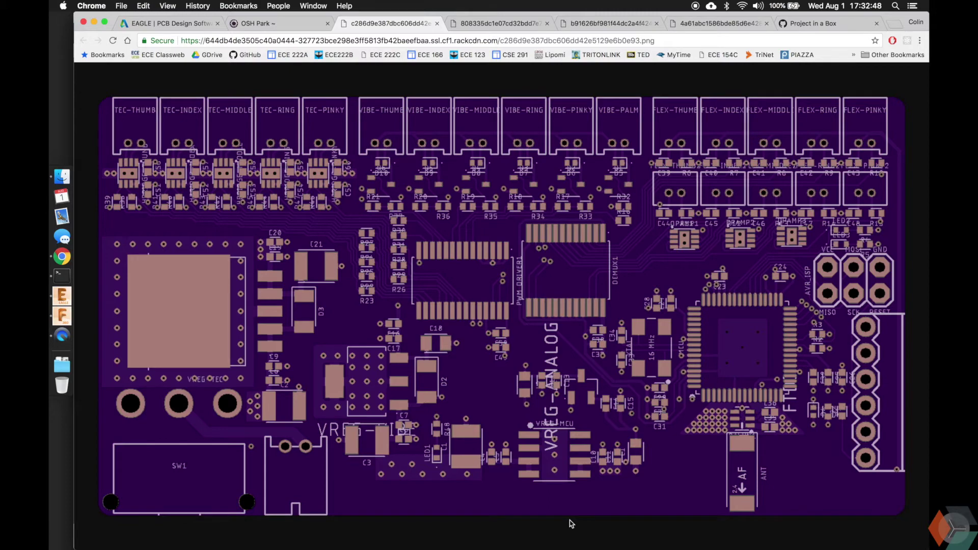
{"action": "key", "text": "super+shift+t"}
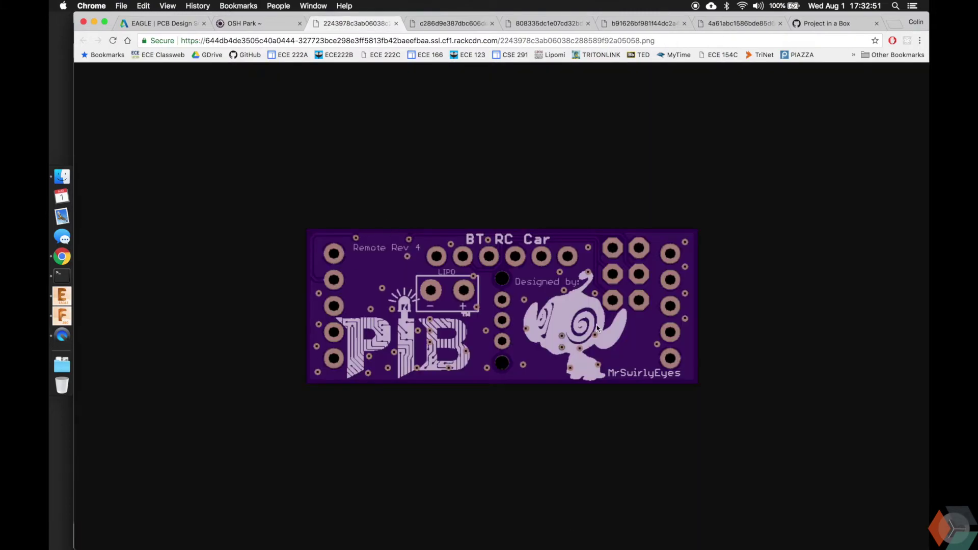
{"action": "key", "text": "super+shift+t"}
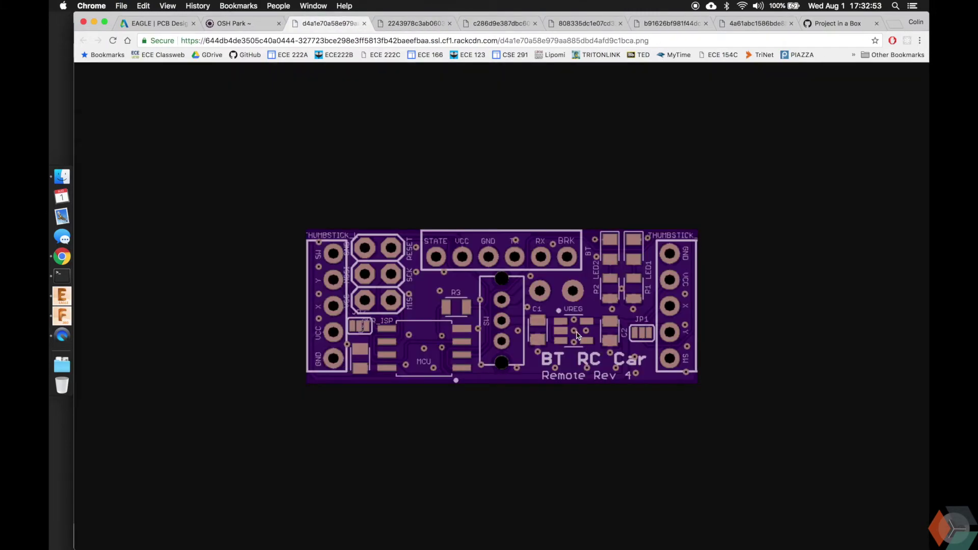
{"action": "key", "text": "super+w"}
{"action": "key", "text": "super+w"}
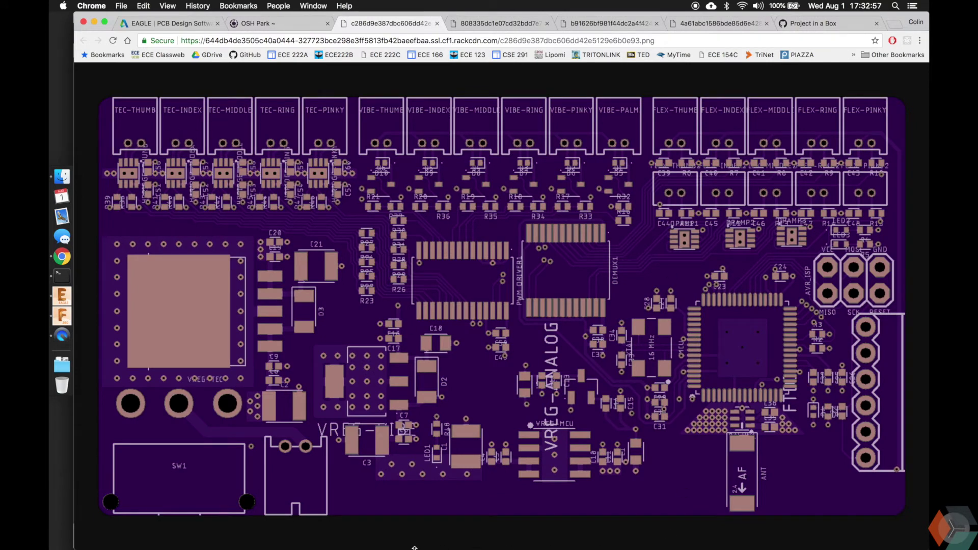
{"action": "key", "text": "super+w"}
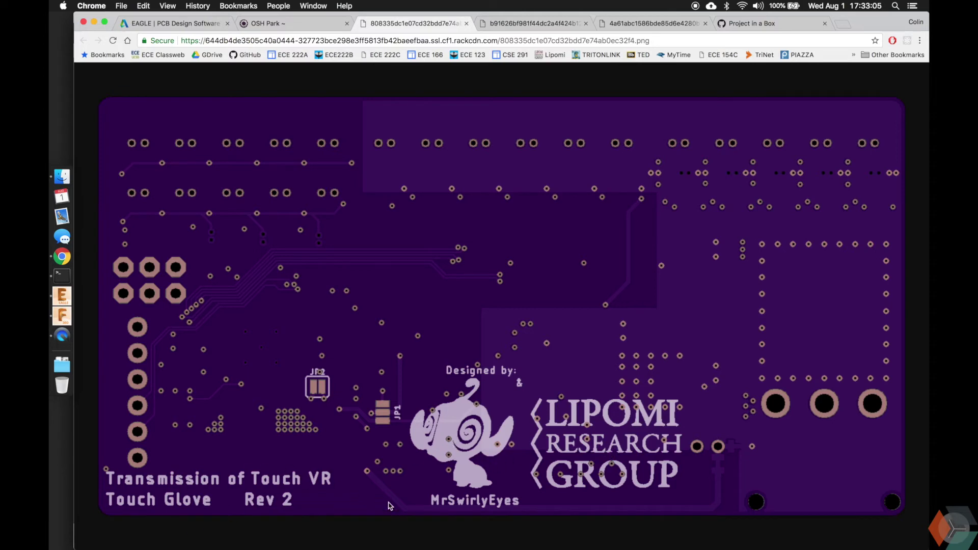
Close the Touch Glove bottom-side render tab.
{"action": "key", "text": "super+w"}
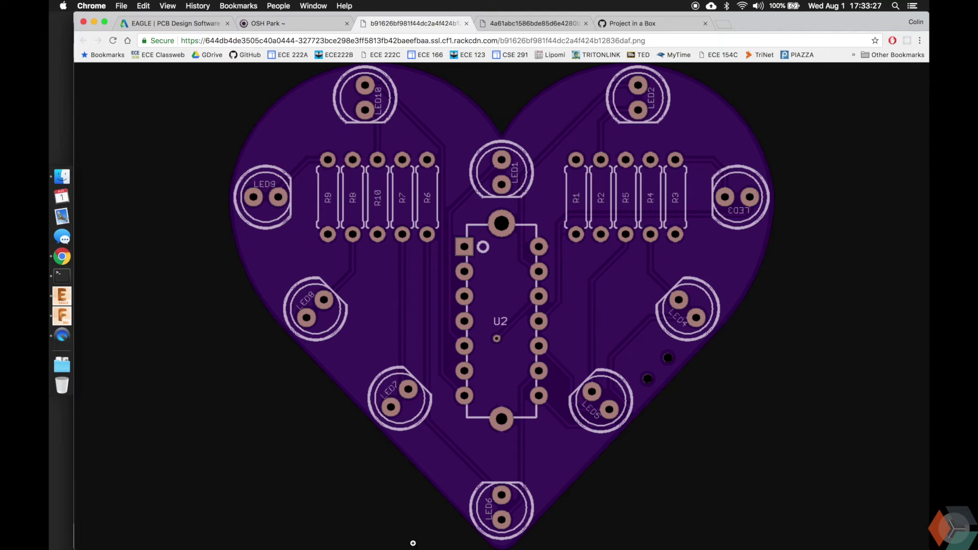
Close both heart board render tabs and bring the EAGLE heart_ckt.brd window forward.
{"action": "key", "text": "super+w"}
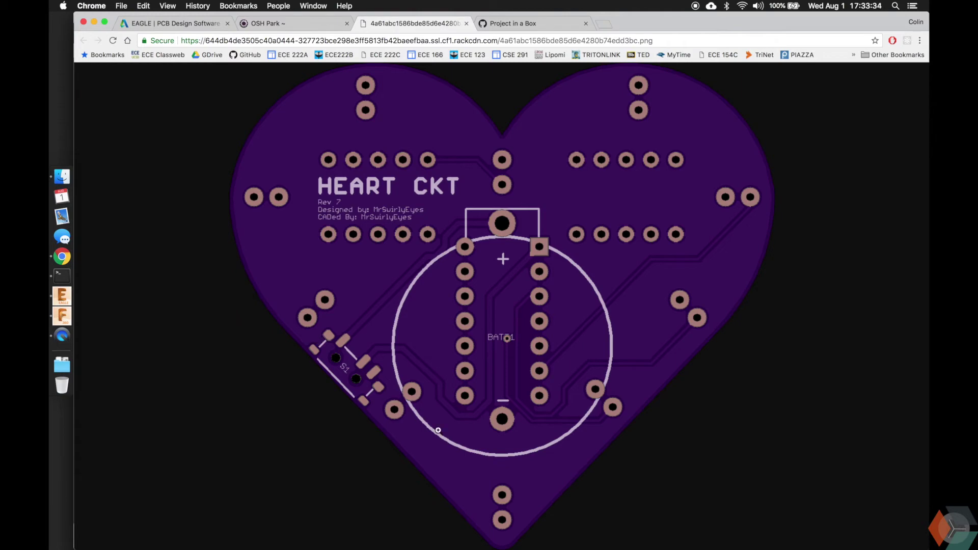
{"action": "key", "text": "super+w"}
{"action": "scroll", "coordinate": [247, 397], "scroll_direction": "down", "scroll_amount": 1}
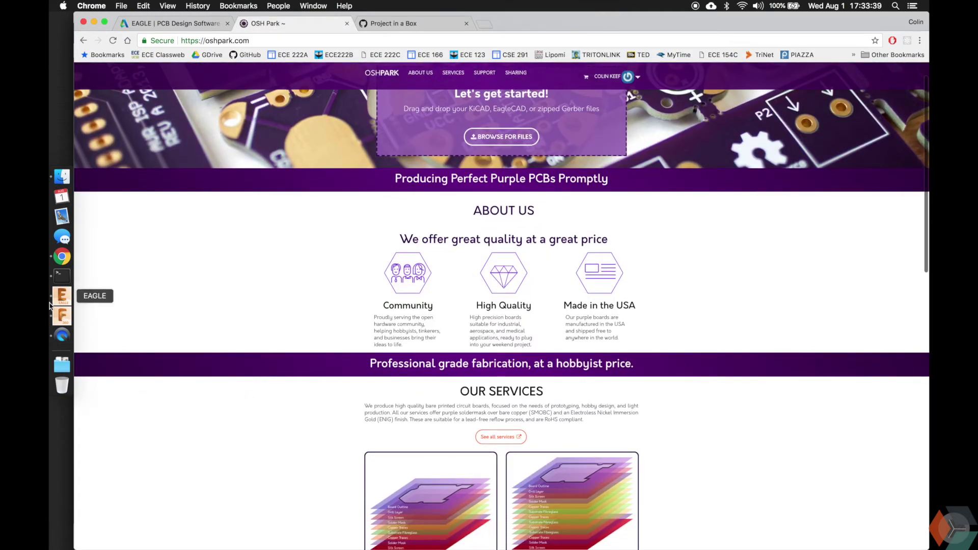
{"action": "left_click", "coordinate": [61, 295]}
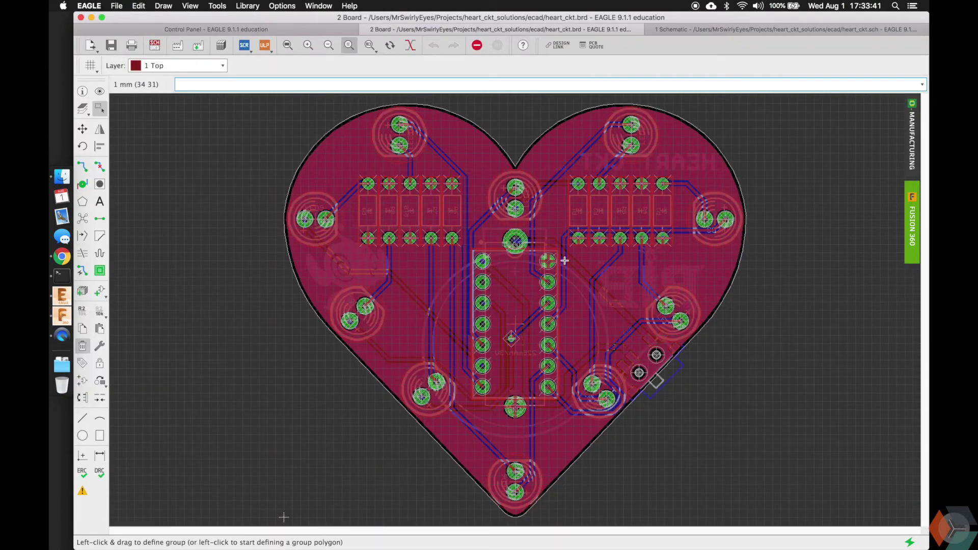
Show the heart circuit schematic, zooming to frame the ATtiny84 and LED array sections.
{"action": "left_click", "coordinate": [154, 45]}
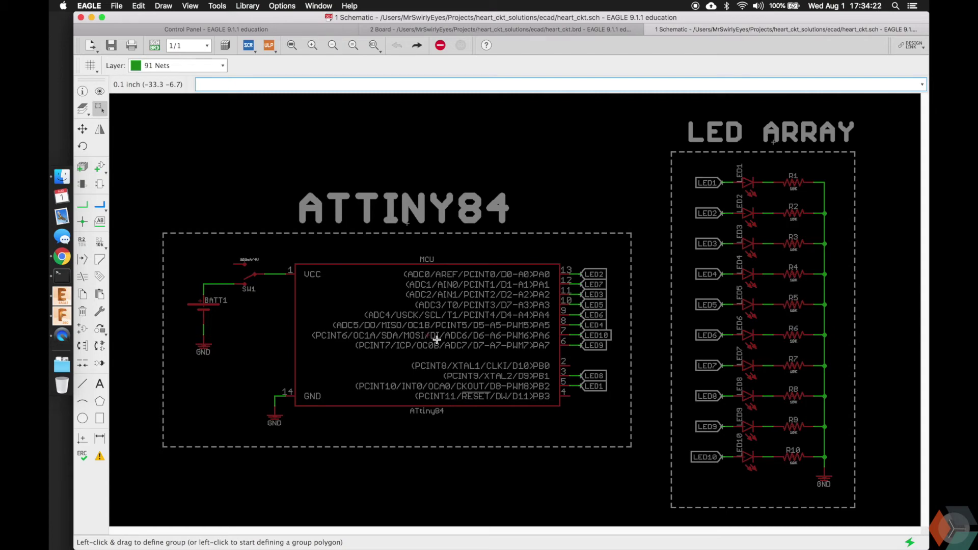
{"action": "scroll", "coordinate": [433, 337], "scroll_direction": "up", "scroll_amount": 3}
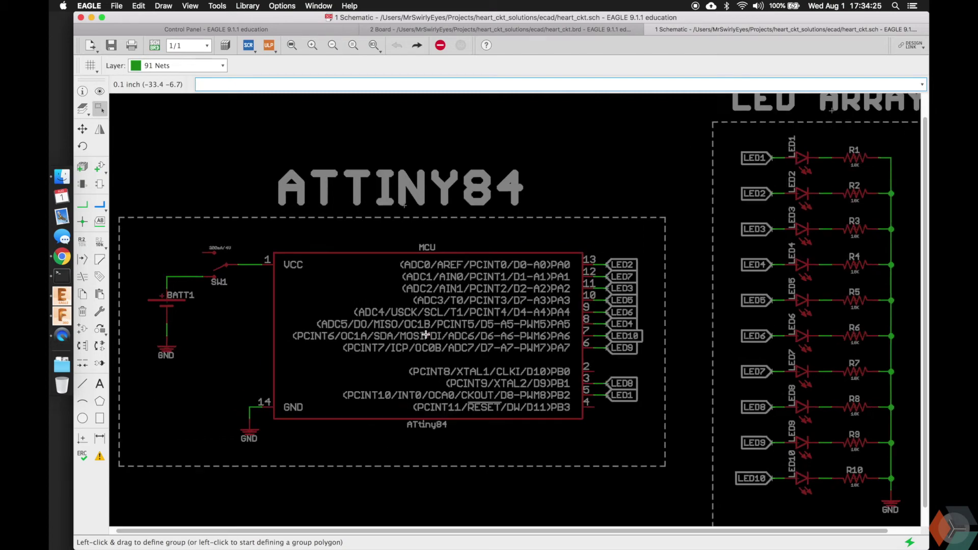
{"action": "scroll", "coordinate": [426, 335], "scroll_direction": "down", "scroll_amount": 3}
Switch to the heart board layout, rip up the copper pours, and highlight one net with SHOW.
{"action": "left_click", "coordinate": [155, 45]}
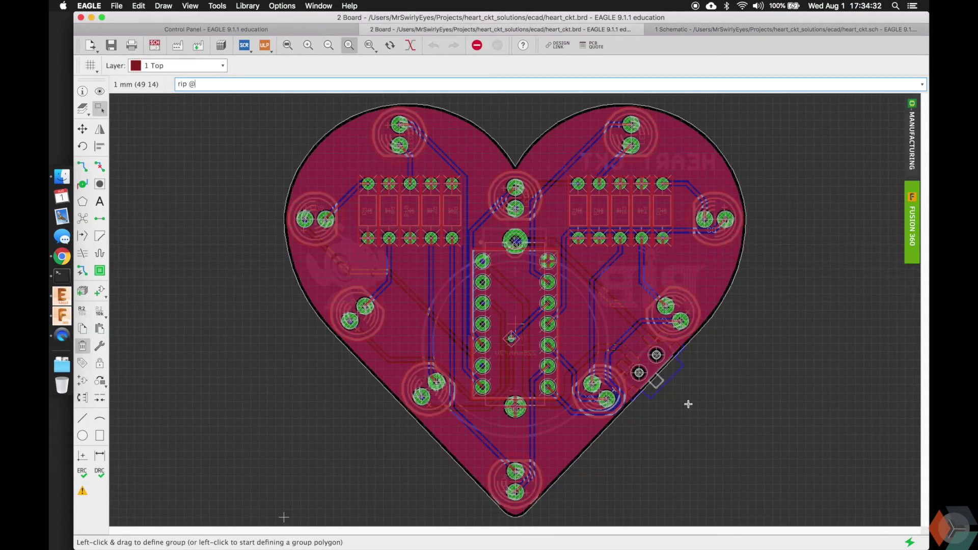
{"action": "key", "text": "ctrl+g"}
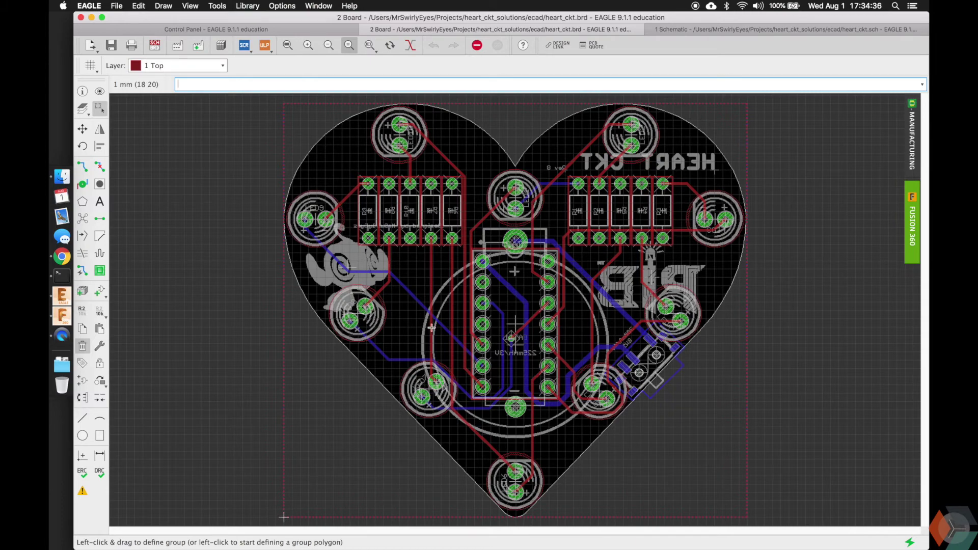
{"action": "type", "text": "show"}
{"action": "key", "text": "Return"}
{"action": "left_click", "coordinate": [432, 285]}
{"action": "key", "text": "ctrl+g"}
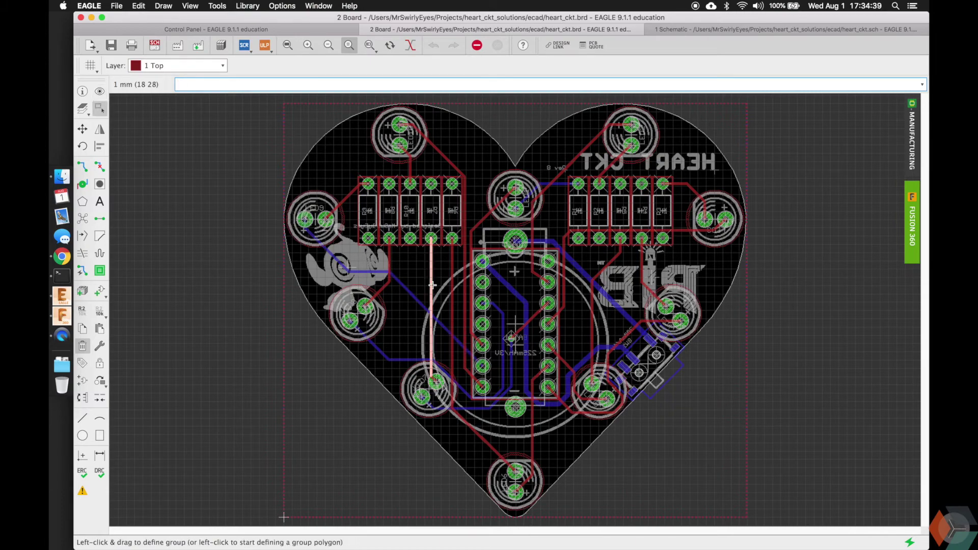
Refill the copper pours with RATSNEST, then hide and re-show the top copper layer.
{"action": "type", "text": "rats"}
{"action": "key", "text": "Return"}
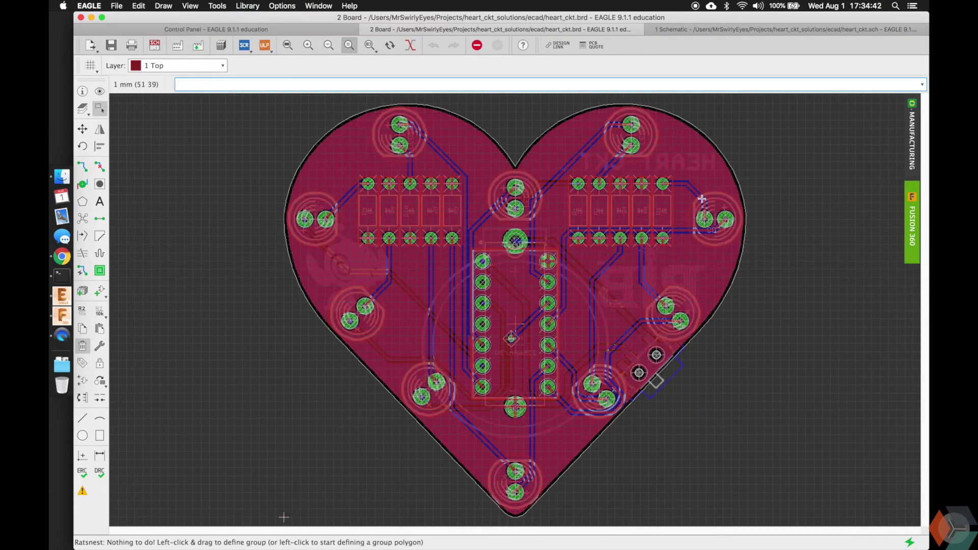
{"action": "type", "text": "display -top"}
{"action": "key", "text": "Return"}
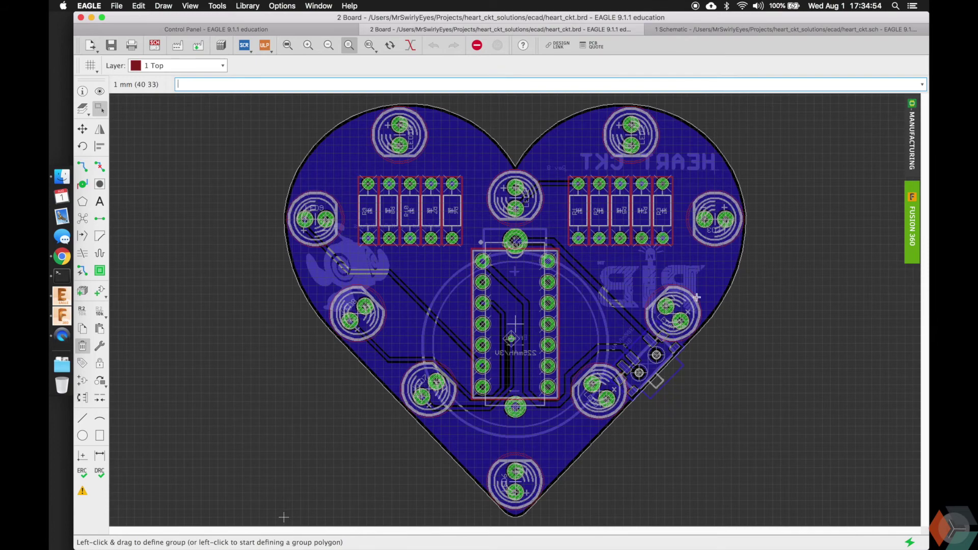
{"action": "type", "text": "display top"}
{"action": "key", "text": "Return"}
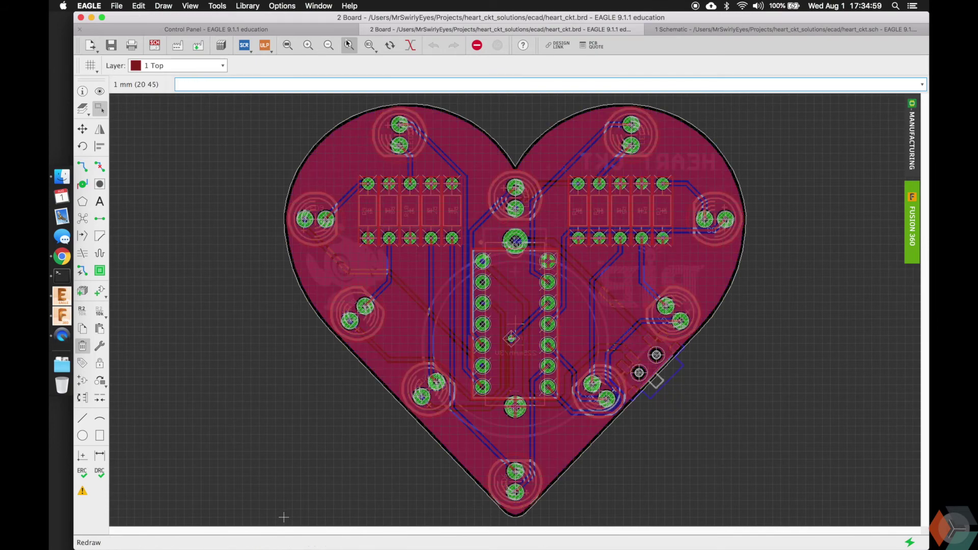
{"action": "left_click", "coordinate": [389, 45]}
{"action": "left_click", "coordinate": [178, 65]}
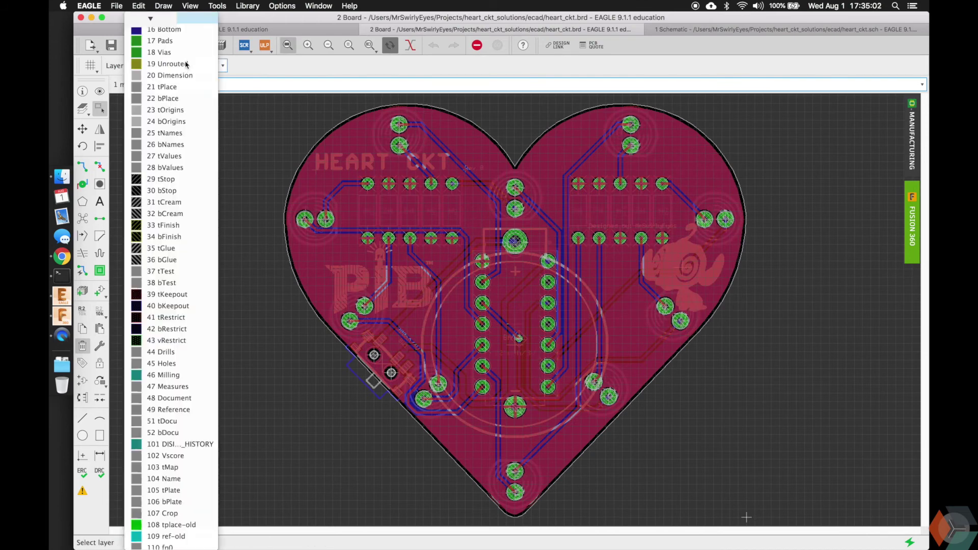
{"action": "left_click", "coordinate": [164, 29]}
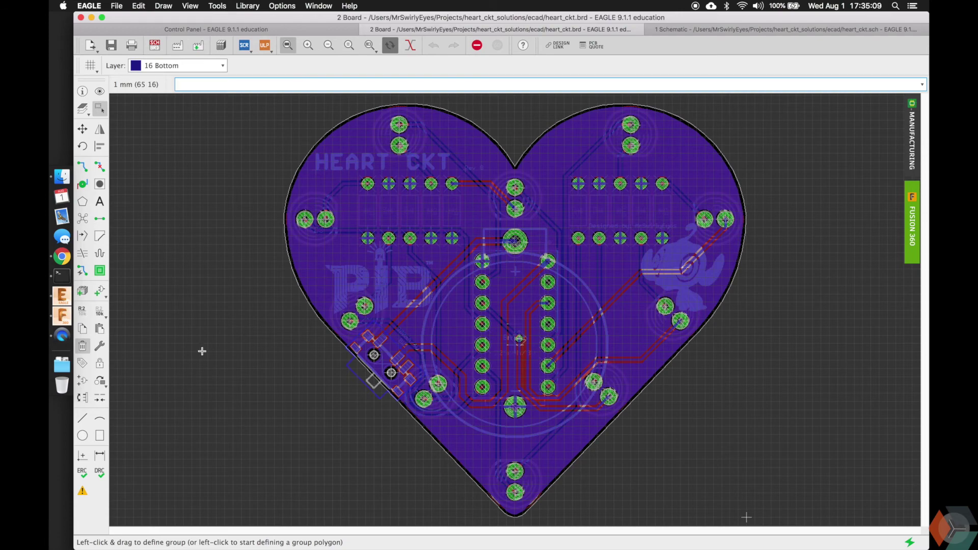
{"action": "left_click", "coordinate": [178, 65]}
{"action": "left_click", "coordinate": [152, 28]}
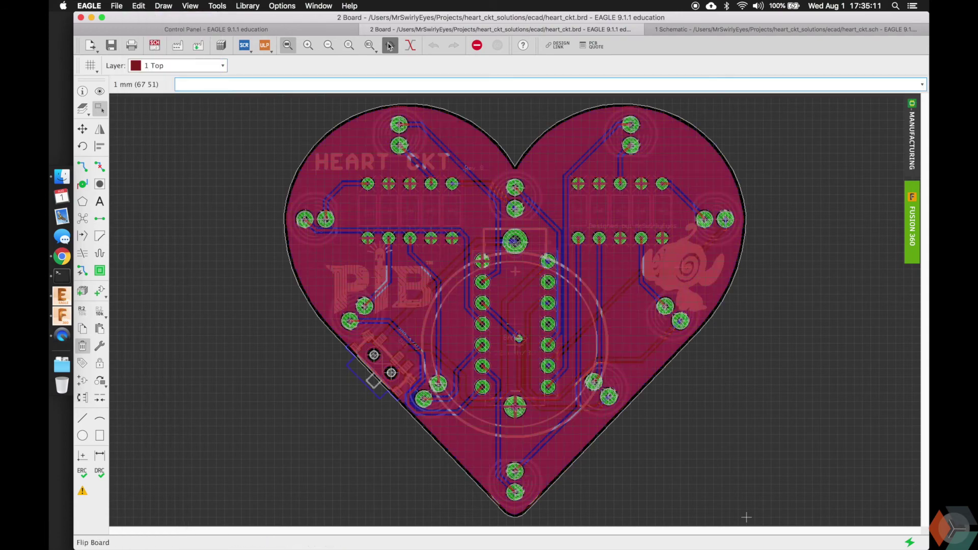
{"action": "left_click", "coordinate": [390, 45]}
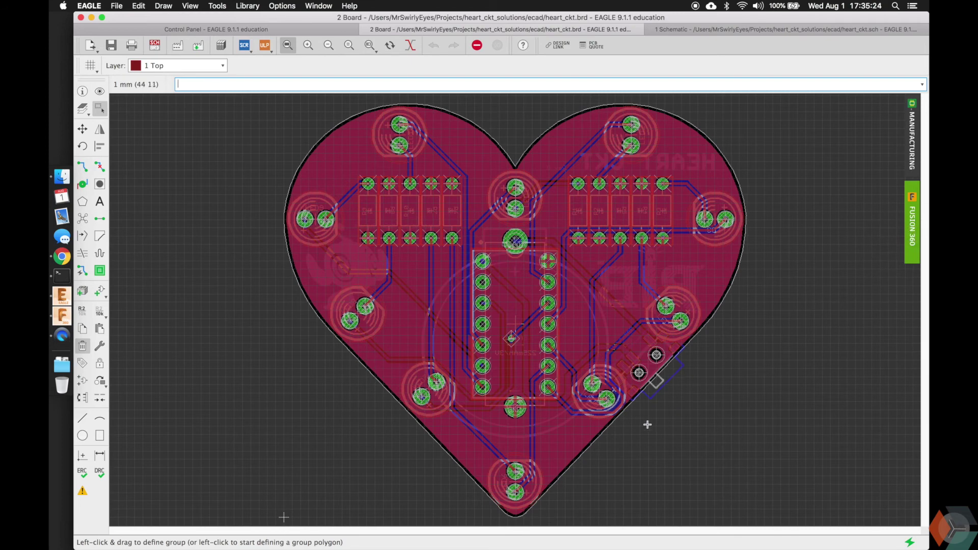
Bring up Fusion 360 and orbit the bt_rc_car_vehicle board model to its front view.
{"action": "left_click", "coordinate": [61, 316]}
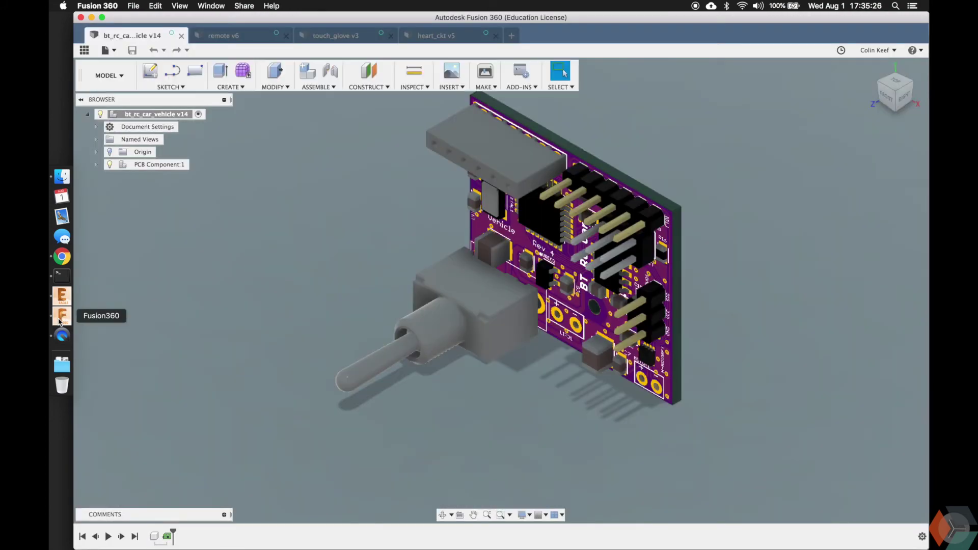
{"action": "left_click", "coordinate": [442, 514]}
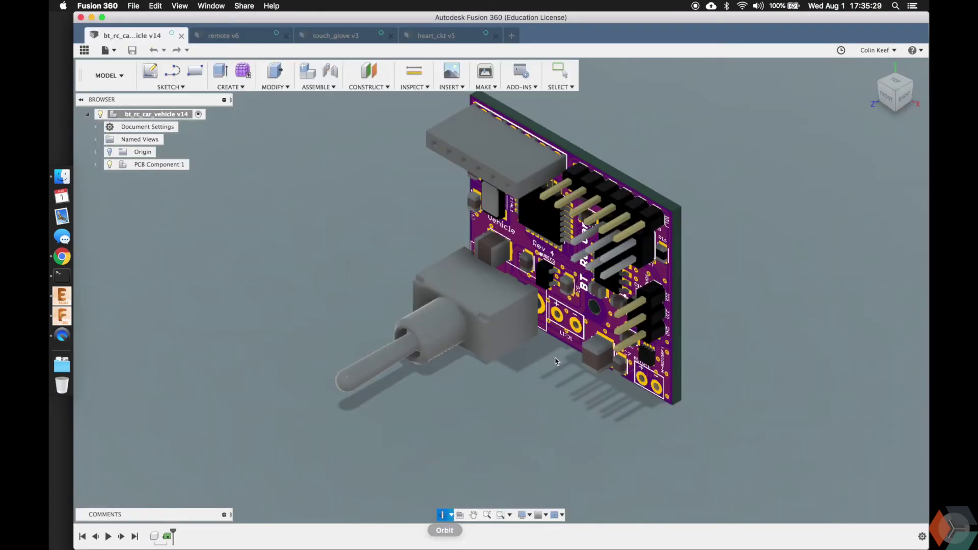
{"action": "left_click", "coordinate": [886, 95]}
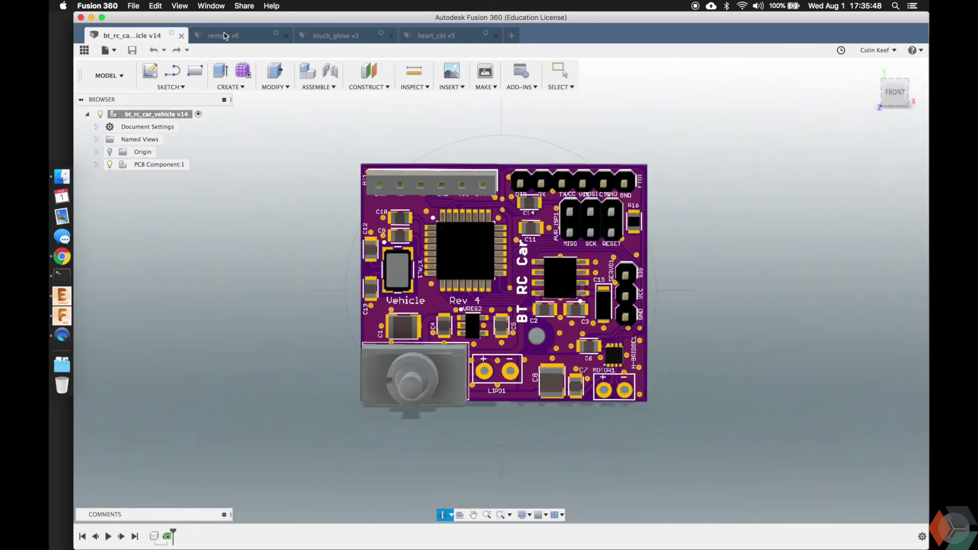
Switch to the remote v6 design, orbit it, then move on to touch_glove v3.
{"action": "left_click", "coordinate": [224, 35]}
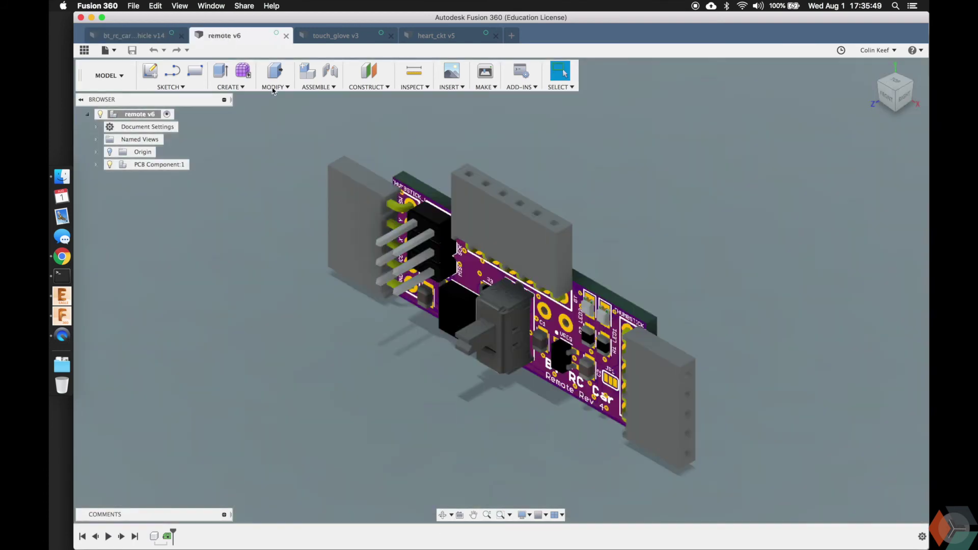
{"action": "left_click", "coordinate": [442, 514]}
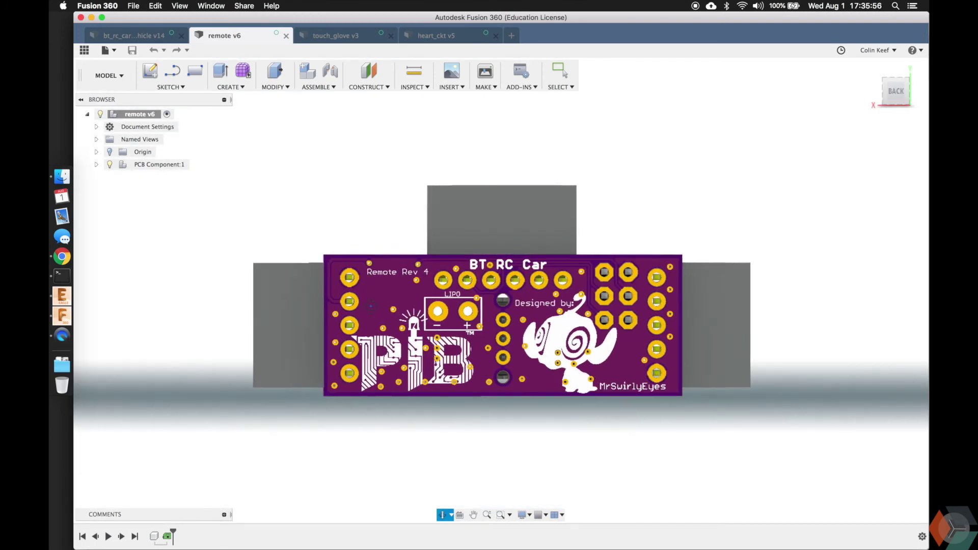
{"action": "left_click", "coordinate": [352, 36]}
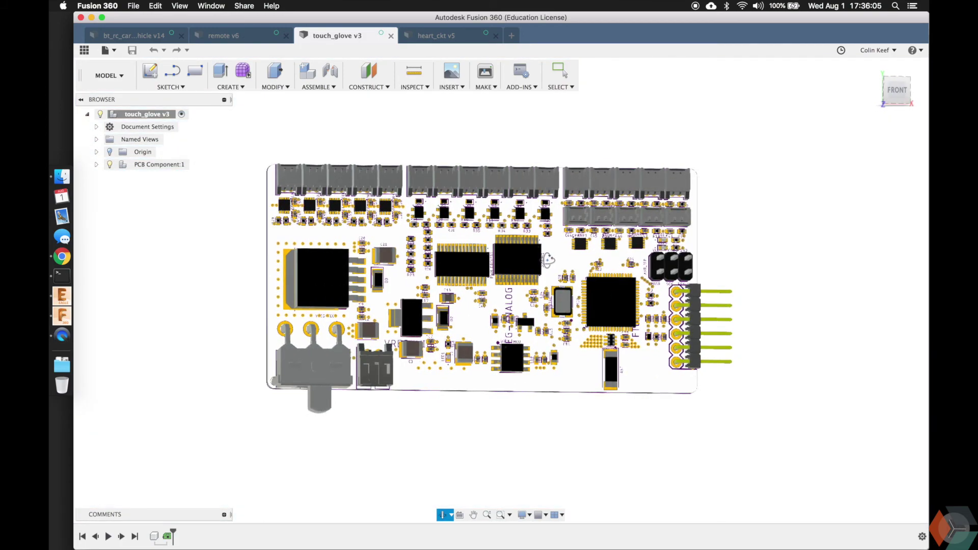
Orbit the touch_glove v3 board slightly and zoom in on its front.
{"action": "mouse_move", "coordinate": [514, 213]}
{"action": "middle_mouse_down", "text": "shift"}
{"action": "mouse_move", "coordinate": [507, 206]}
{"action": "mouse_move", "coordinate": [502, 224]}
{"action": "middle_mouse_up", "text": "shift"}
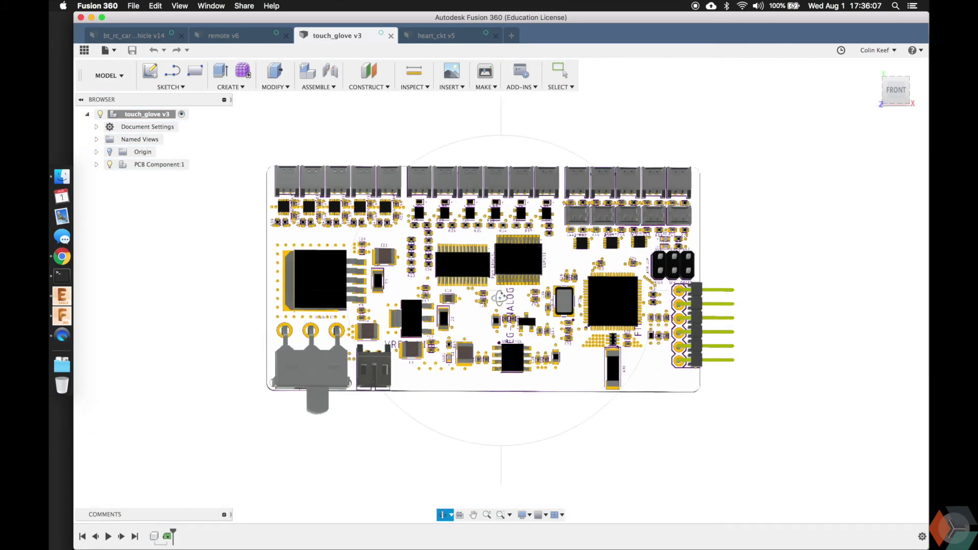
{"action": "middle_click_drag", "start_coordinate": [499, 298], "coordinate": [497, 295], "text": "shift"}
{"action": "scroll", "coordinate": [503, 294], "scroll_direction": "up", "scroll_amount": 2}
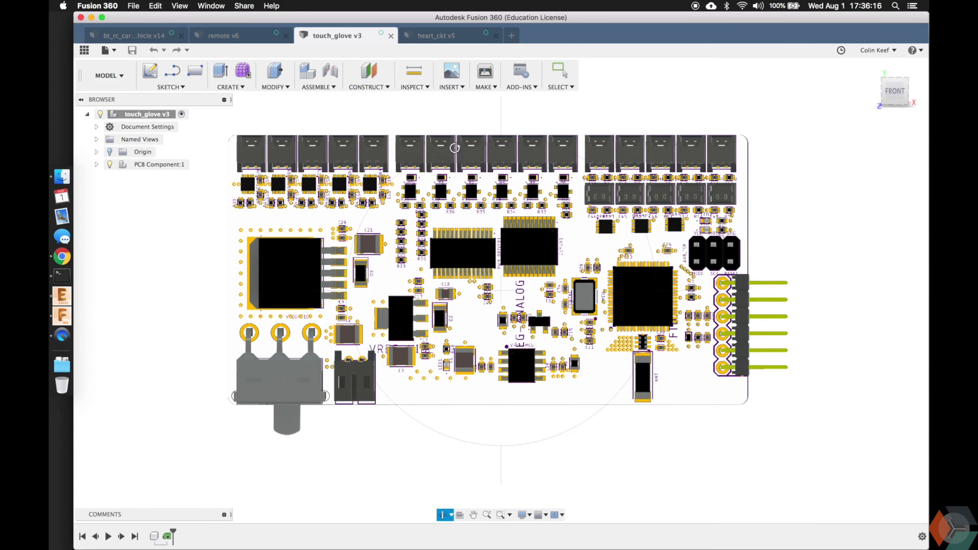
{"action": "scroll", "coordinate": [455, 148], "scroll_direction": "up", "scroll_amount": 3}
{"action": "scroll", "coordinate": [436, 140], "scroll_direction": "up", "scroll_amount": 2}
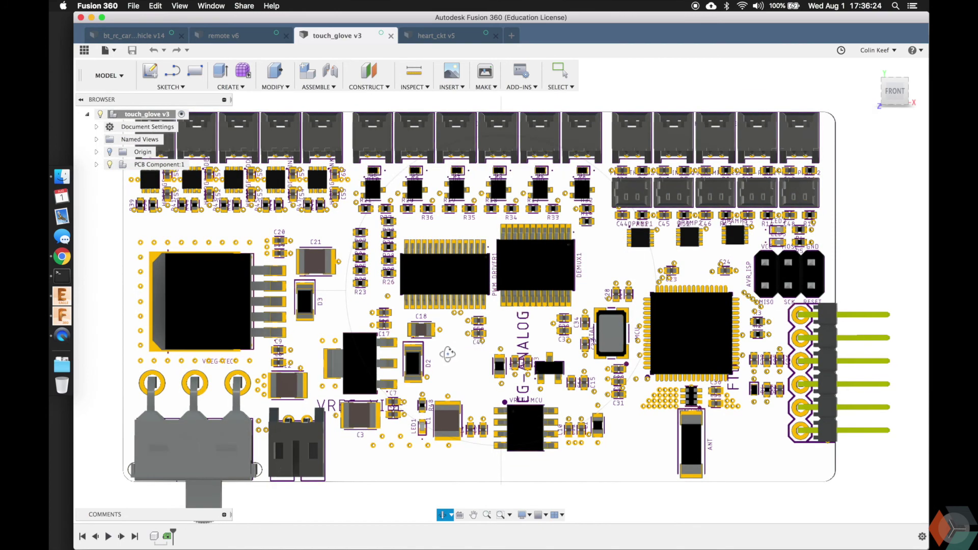
Tilt the glove board into perspective, turn it to its back, then switch to heart_ckt v5.
{"action": "mouse_move", "coordinate": [448, 355]}
{"action": "left_mouse_down"}
{"action": "mouse_move", "coordinate": [456, 340]}
{"action": "mouse_move", "coordinate": [454, 356]}
{"action": "left_mouse_up"}
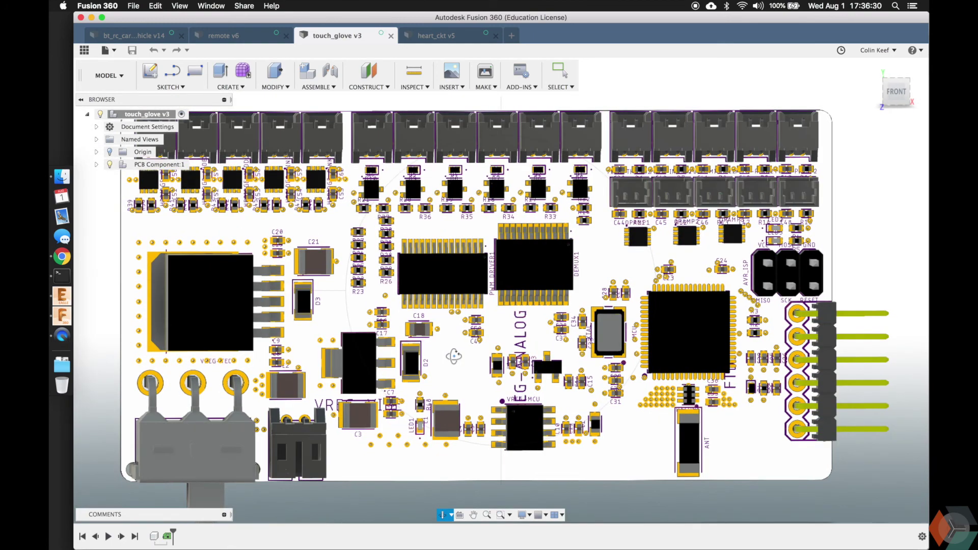
{"action": "scroll", "coordinate": [453, 356], "scroll_direction": "up", "scroll_amount": 2}
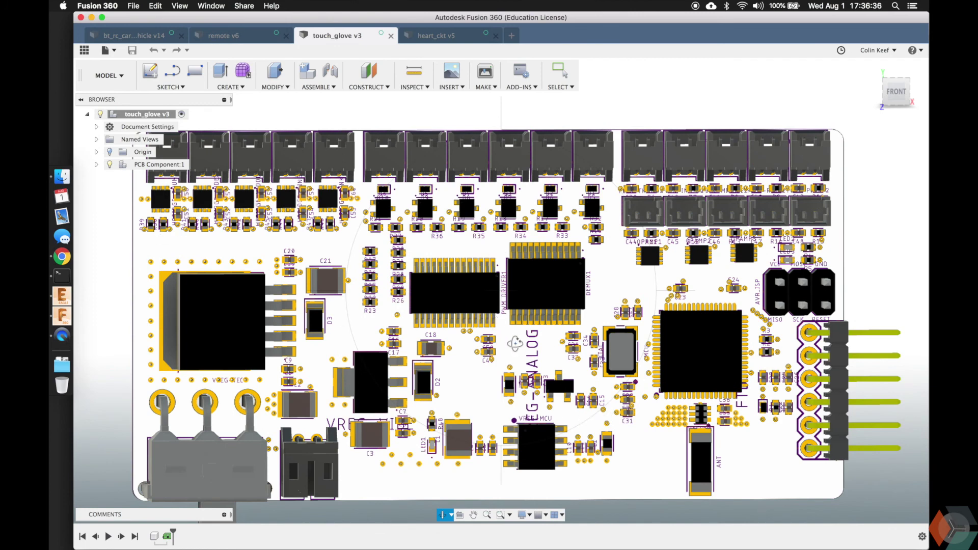
{"action": "left_click_drag", "start_coordinate": [504, 336], "coordinate": [309, 321]}
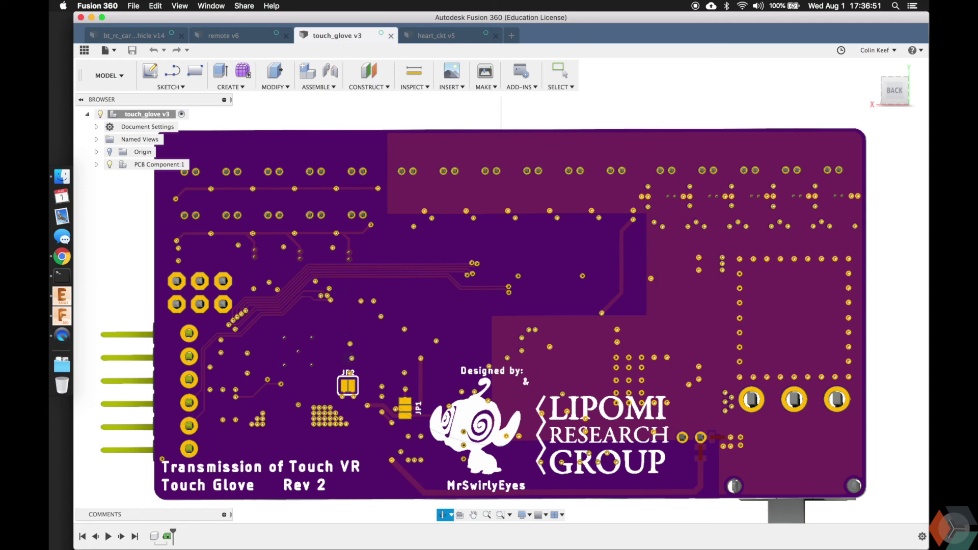
{"action": "left_click", "coordinate": [436, 35]}
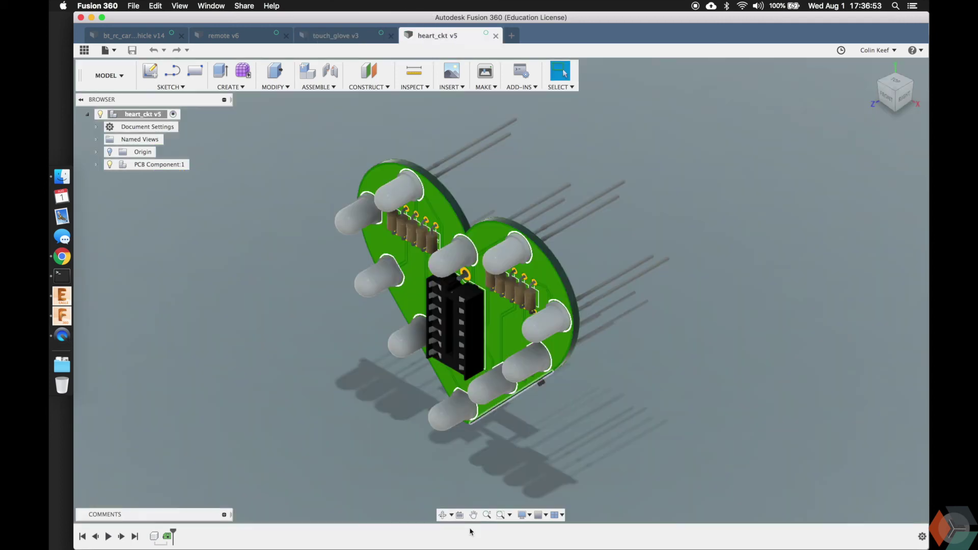
View the heart_ckt v5 board from the FRONT, orbit it to the battery-holder back, then leave Fusion 360.
{"action": "left_click", "coordinate": [886, 96]}
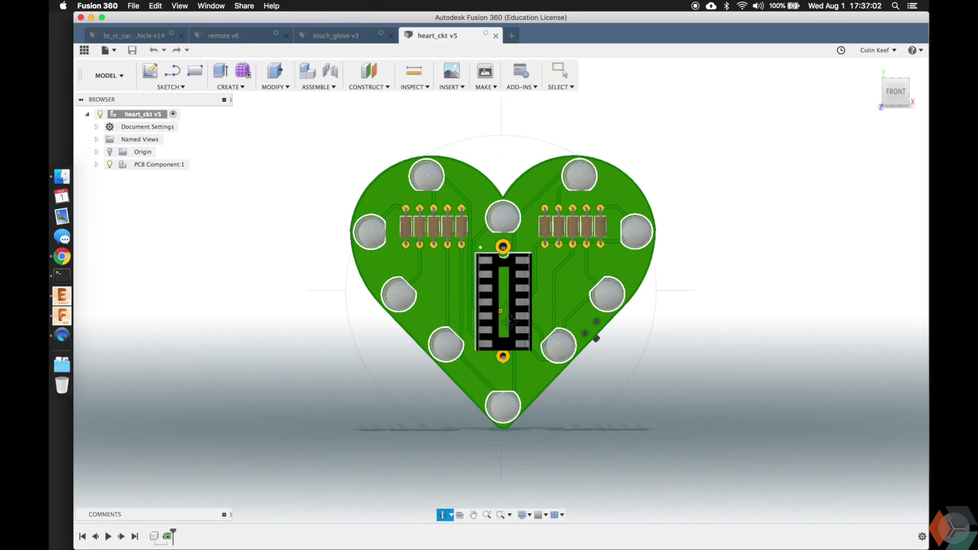
{"action": "left_click_drag", "start_coordinate": [510, 298], "coordinate": [229, 288]}
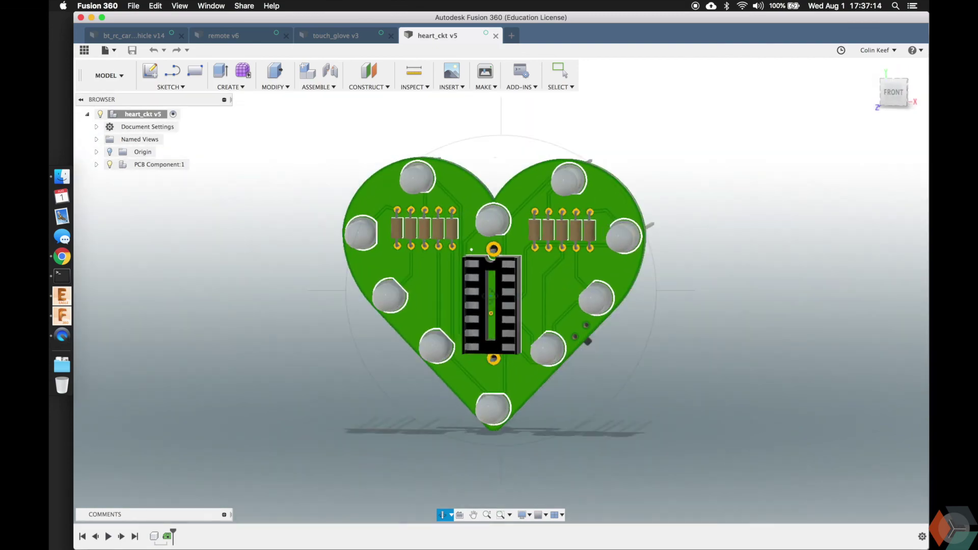
{"action": "left_click", "coordinate": [62, 295]}
Bring Chrome forward on the 'EAGLE | PCB Design Software' product page.
{"action": "left_click", "coordinate": [62, 256]}
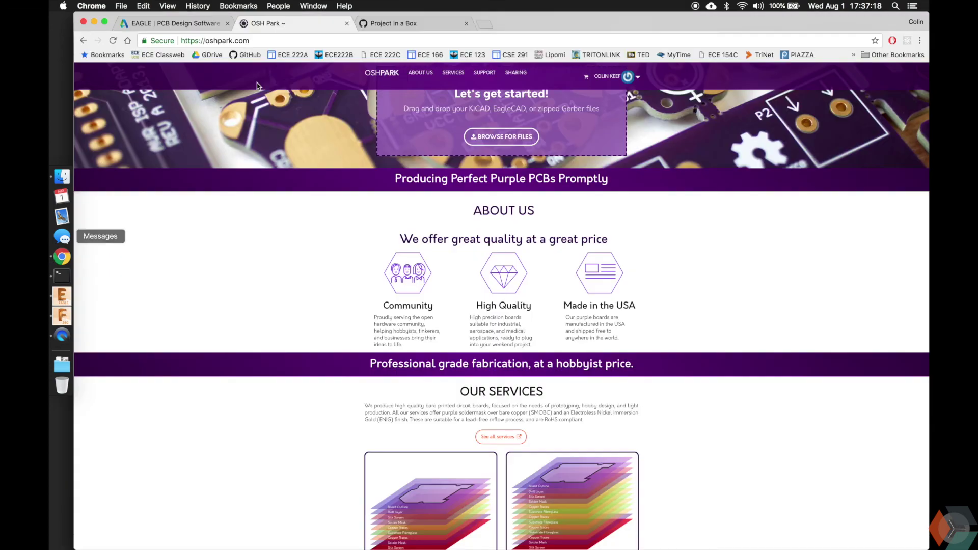
{"action": "left_click", "coordinate": [189, 25]}
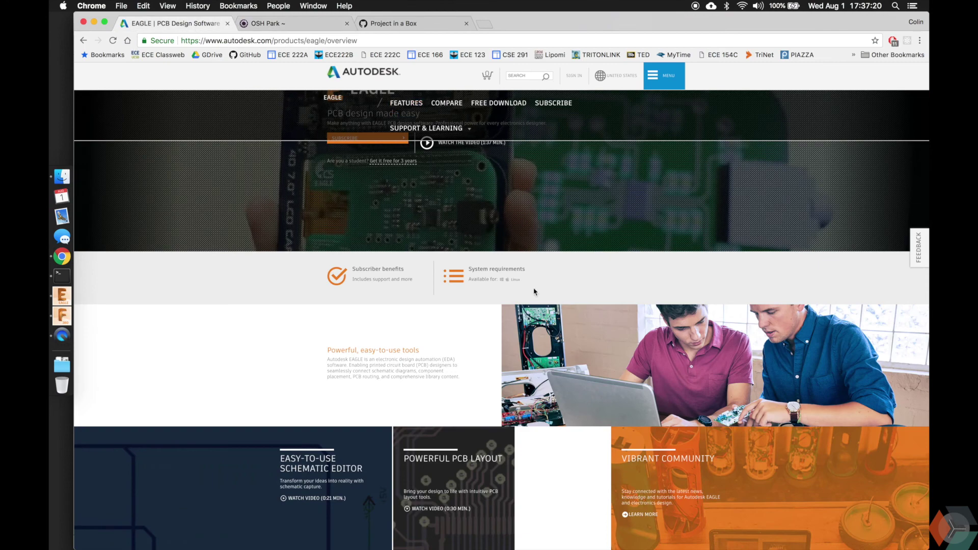